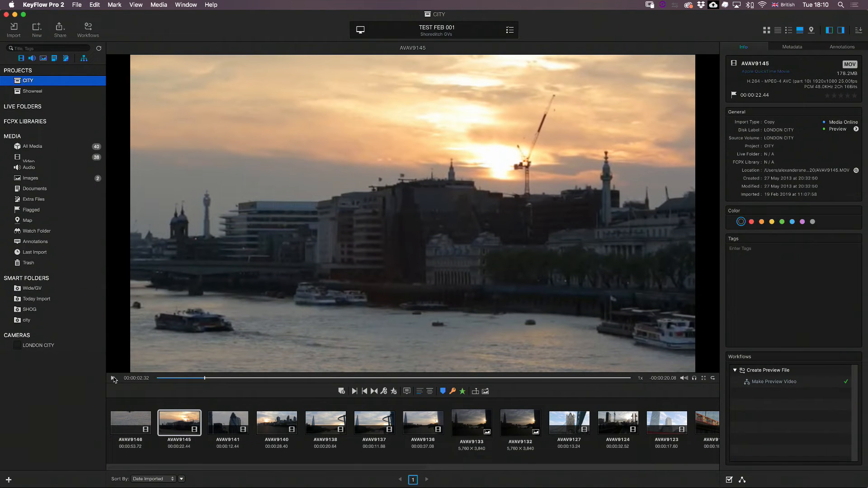
Step: Play a short stretch of clip AVAV9145 and pause it
left_click(114, 379)
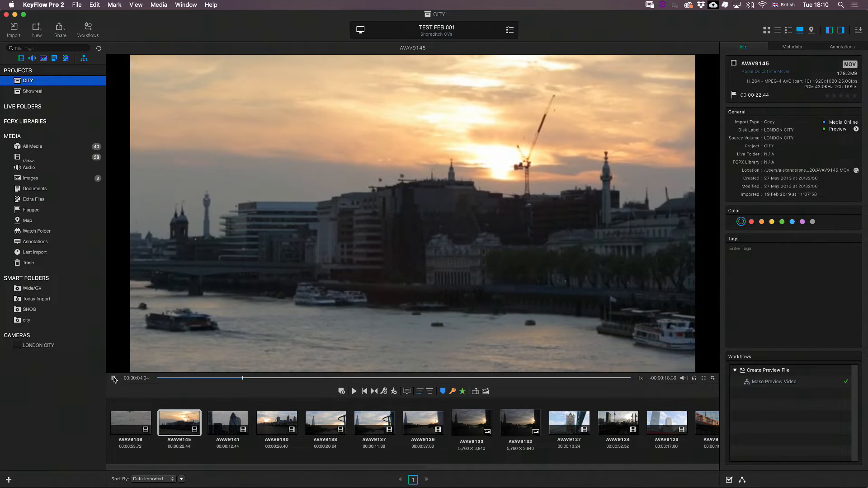
left_click(113, 379)
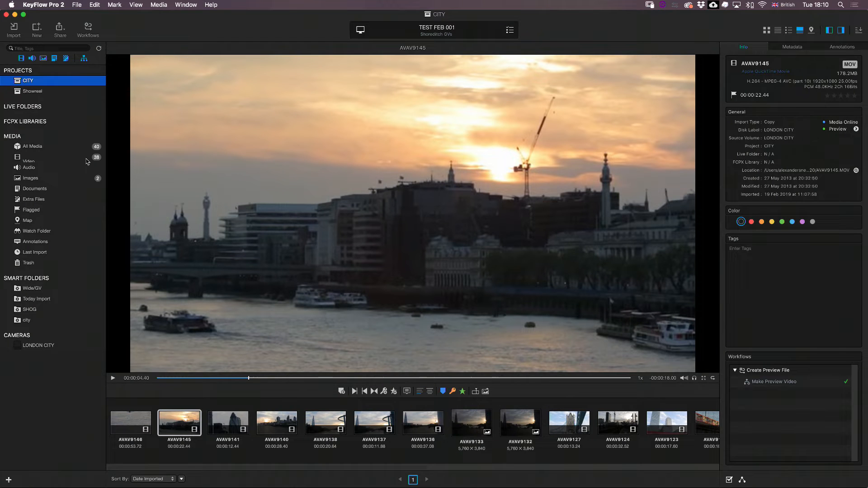
Step: Review the preview file options in the Encoder preferences and close the preferences
left_click(38, 5)
left_click(47, 28)
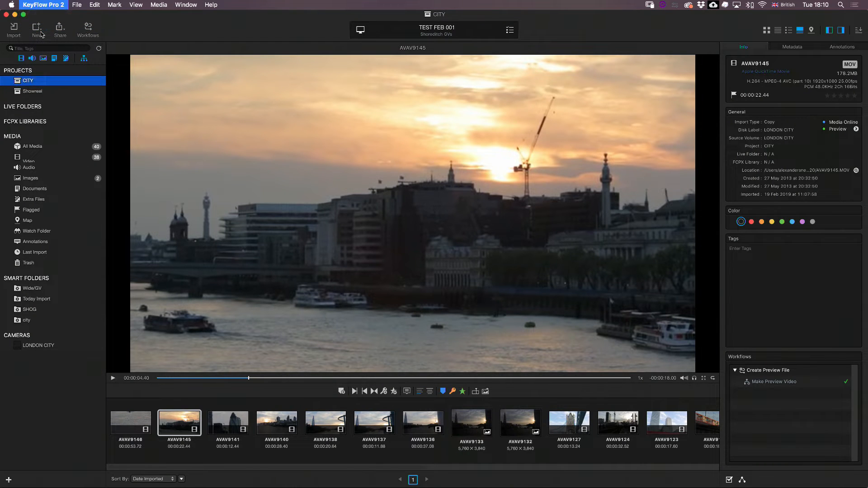
left_click(435, 97)
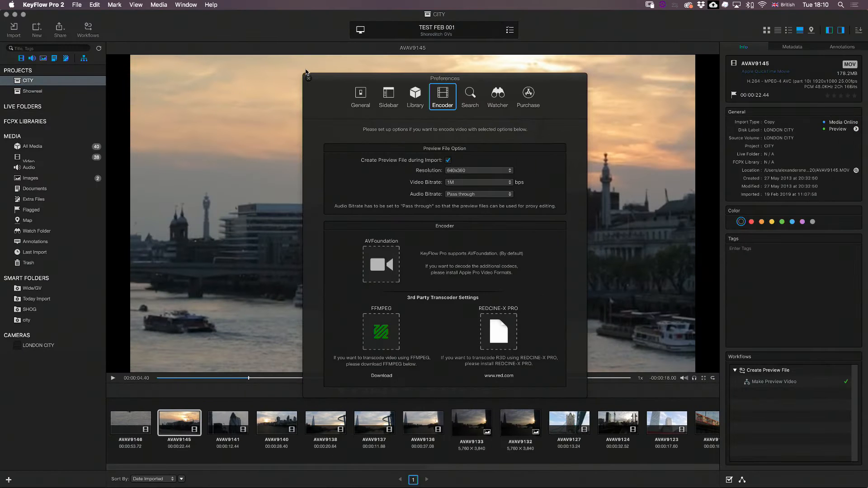
left_click(307, 76)
Step: Flag clip AVAV9145, rate it three stars and assign it the yellow colour label
left_click(167, 379)
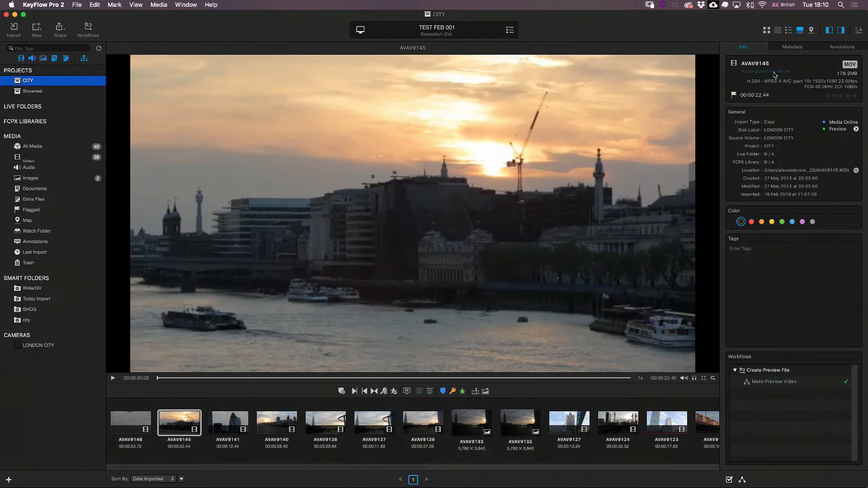
left_click(734, 95)
left_click(733, 95)
left_click(840, 95)
left_click(734, 95)
left_click(772, 221)
Step: Add the tag "River" to clip AVAV9145
left_click(746, 249)
type("Ri")
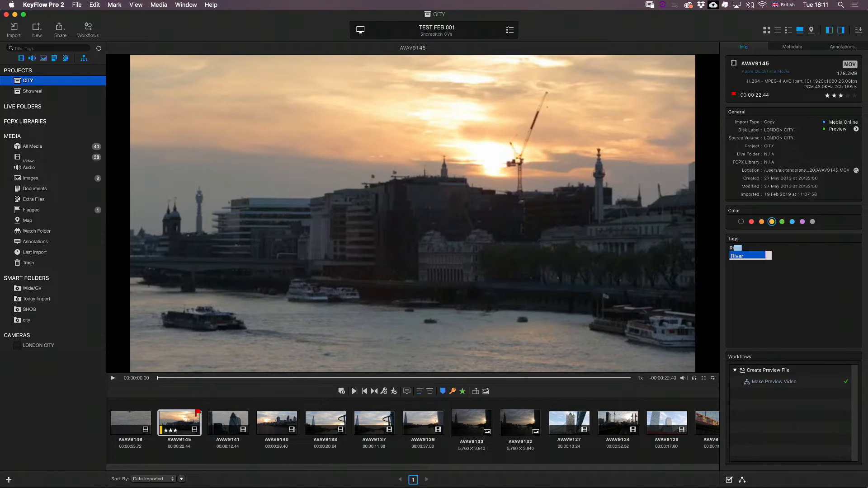
key("Return")
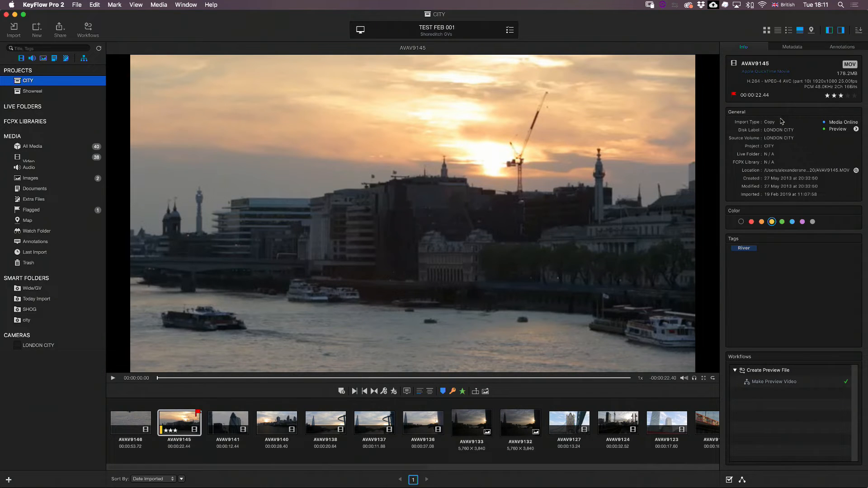
Step: Add a marker named "Boat" at about 00:00:02.96 in clip AVAV9145
left_click(172, 428)
key("space")
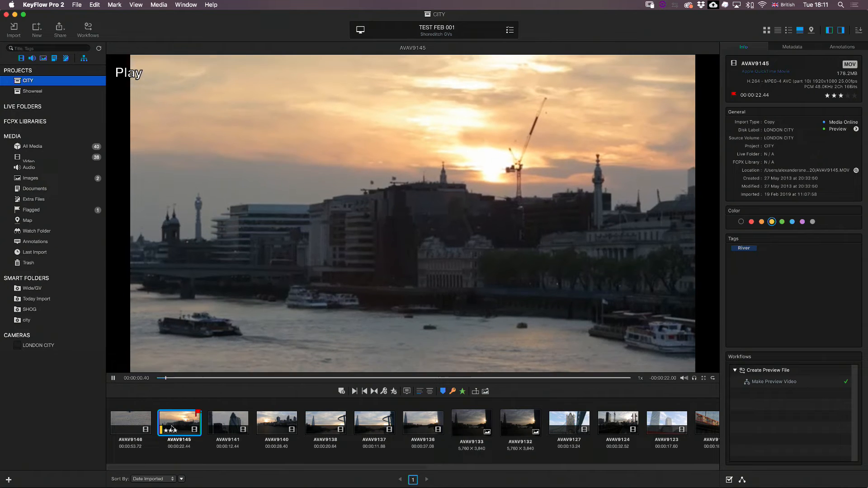
left_click(113, 378)
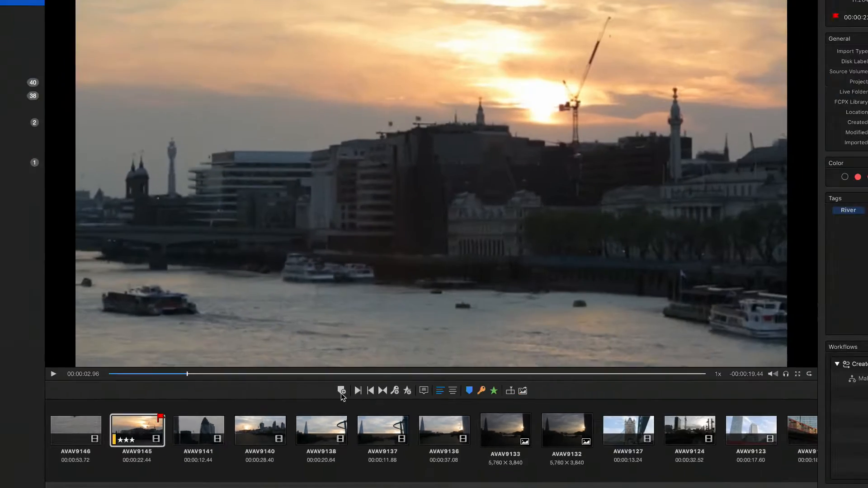
left_click(341, 393)
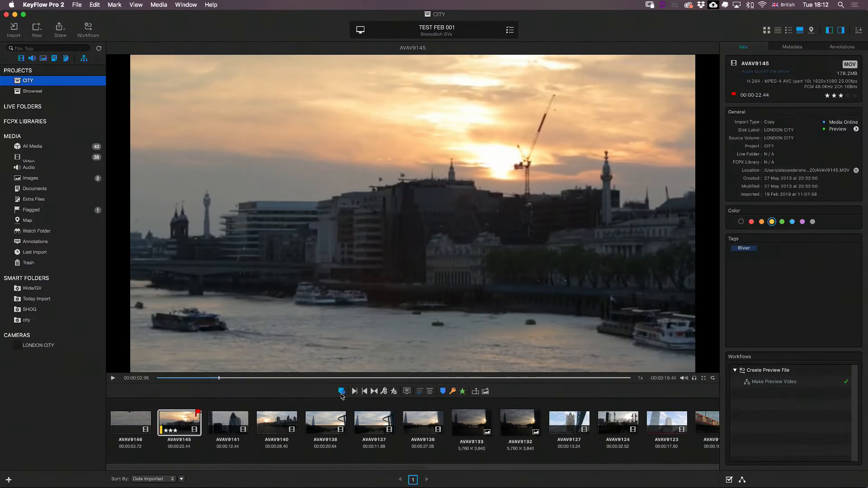
type("Boa")
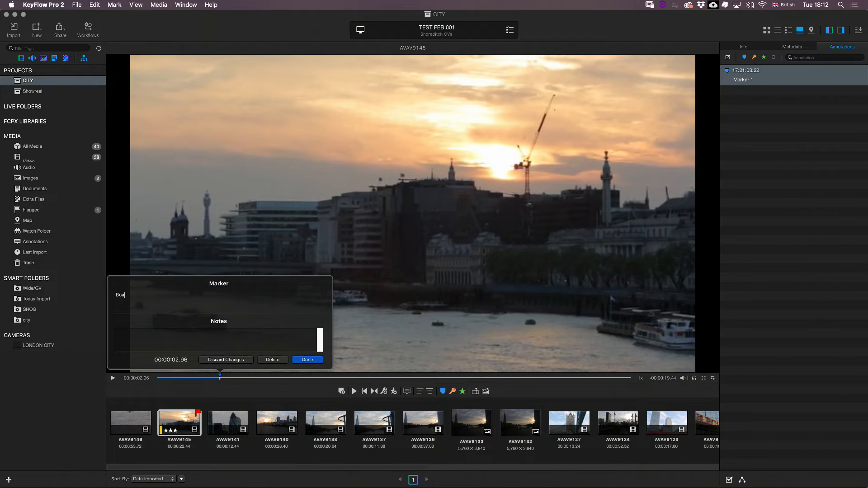
type("t")
key("Return")
Step: Set an in point at about 00:00:04.64 and an out point at about 00:00:11.40 in the clip
key("space")
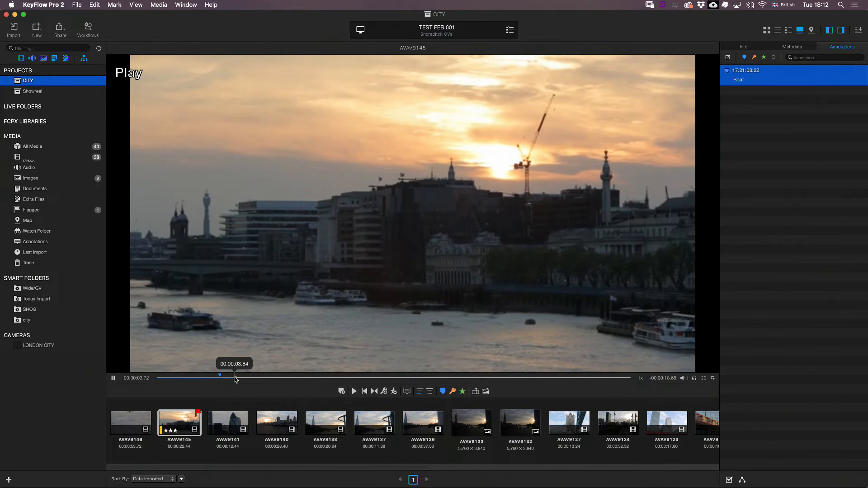
key("space")
key("i")
key("space")
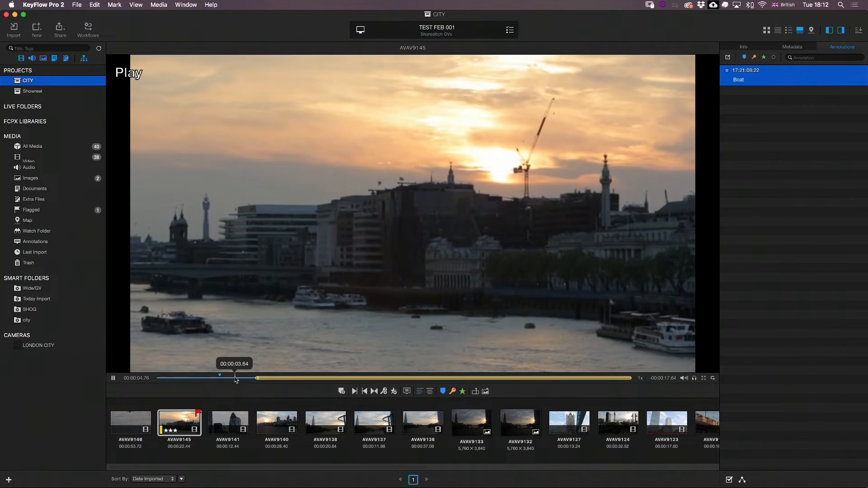
key("space")
left_click_drag(311, 379, 399, 380)
key("o")
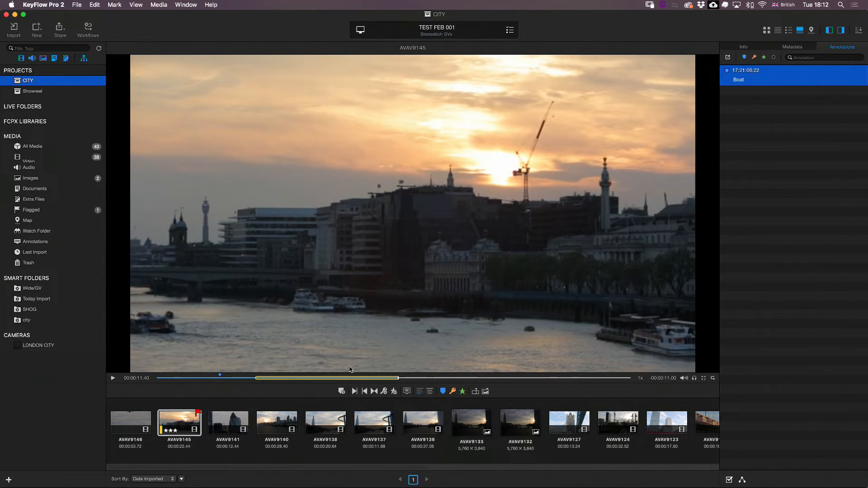
Step: Add the keyword "Good" to the marked range of the clip
left_click(385, 391)
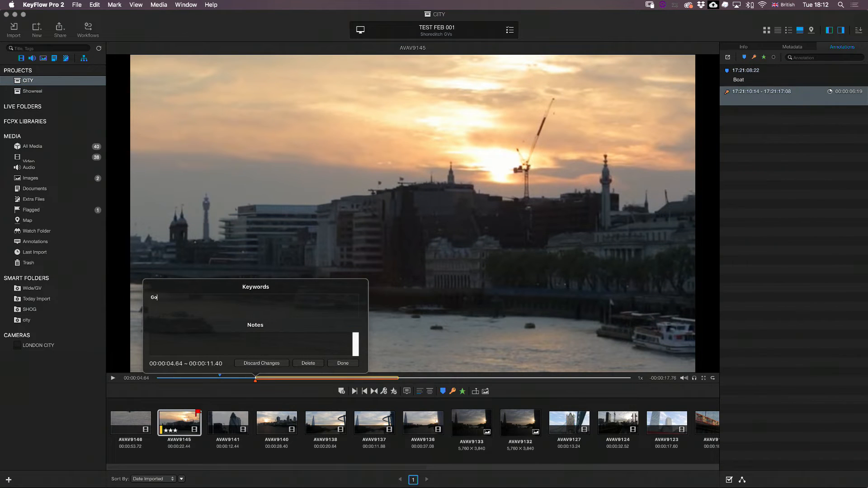
type("Good")
key("Return")
left_click(342, 363)
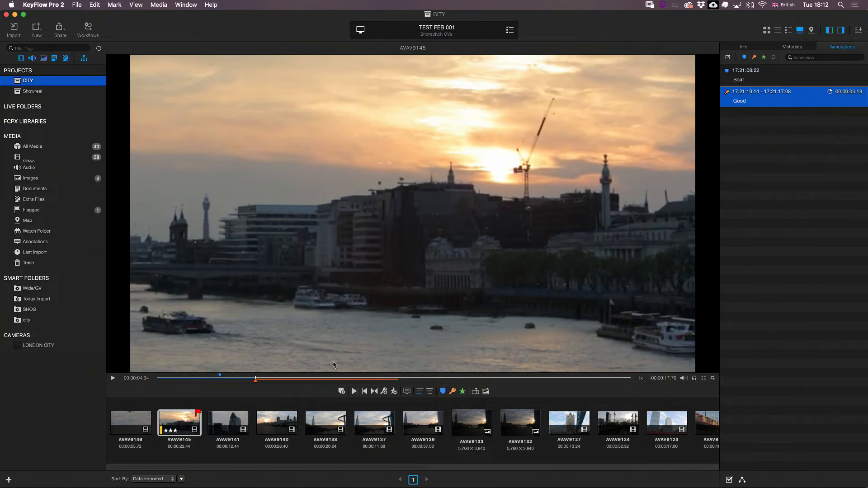
Step: Mark the range from about 00:00:13.44 to 00:00:17.76 as a favorite named "Speed"
left_click(442, 377)
key("space")
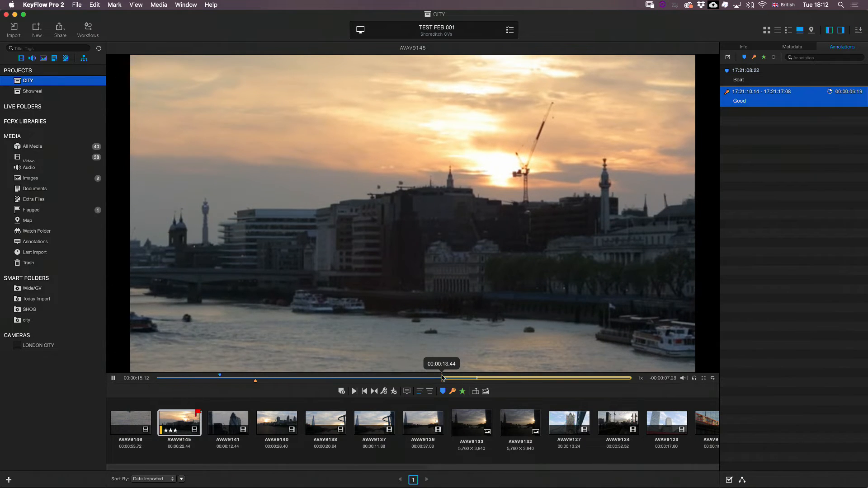
key("space")
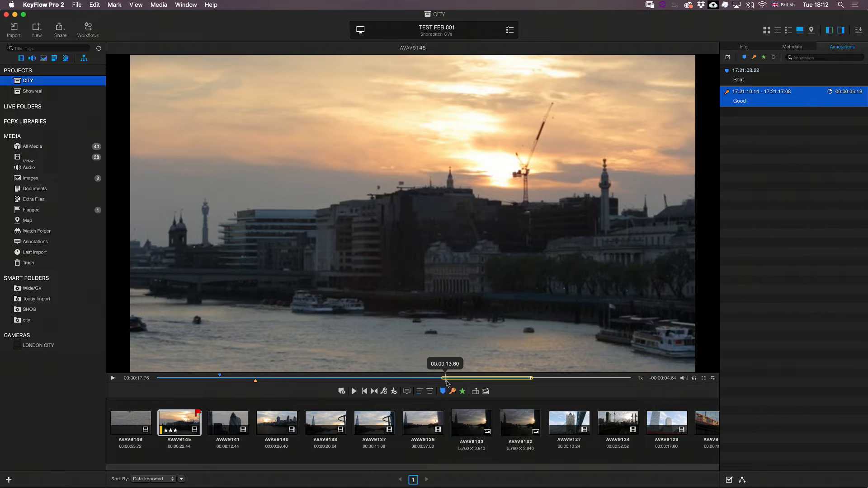
left_click(393, 391)
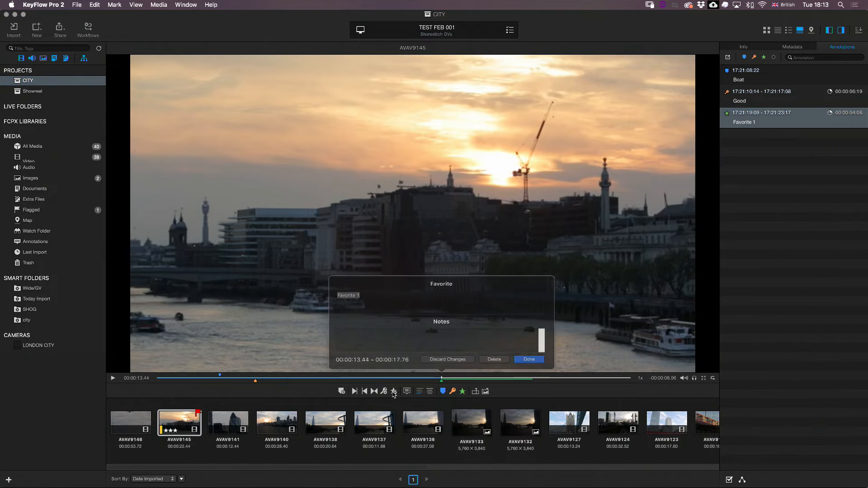
type("Speed")
key("Return")
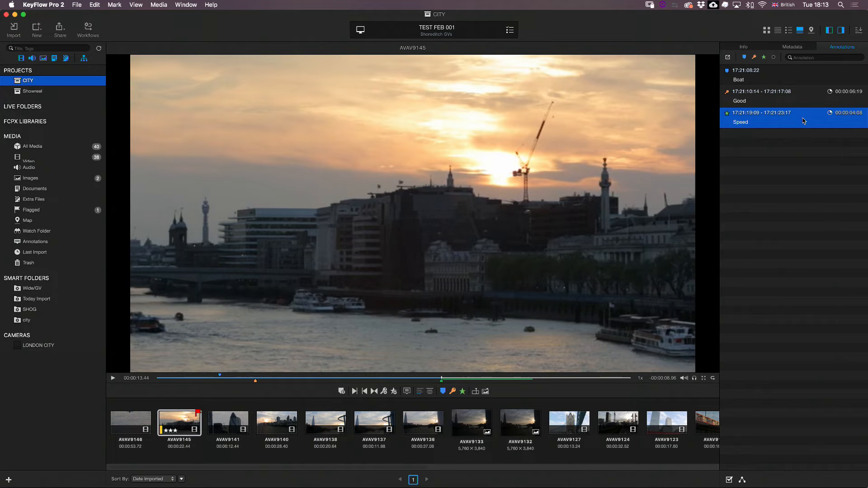
Step: Jump between the clip's annotations, and display their names over the video while scrubbing through the ranges
left_click(788, 93)
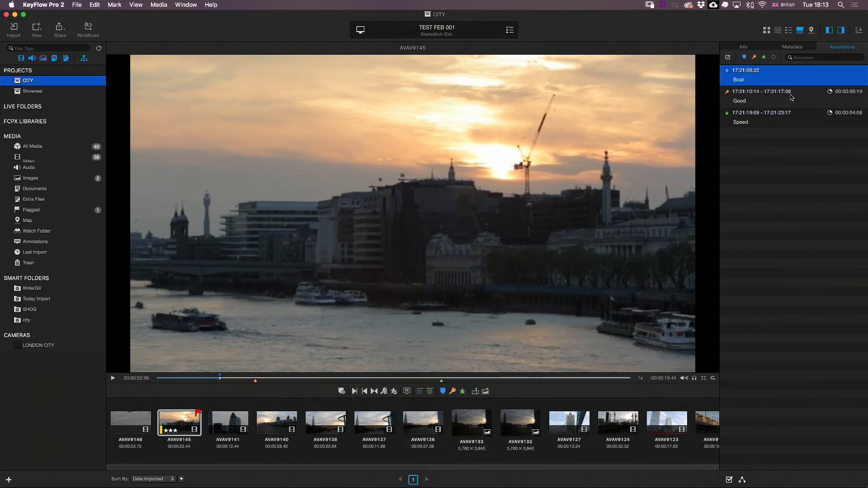
left_click(791, 125)
left_click(407, 391)
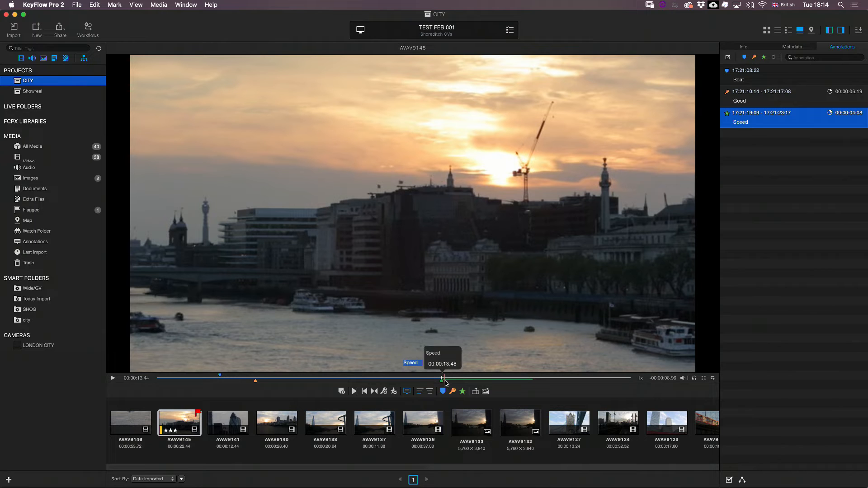
left_click_drag(446, 378, 300, 378)
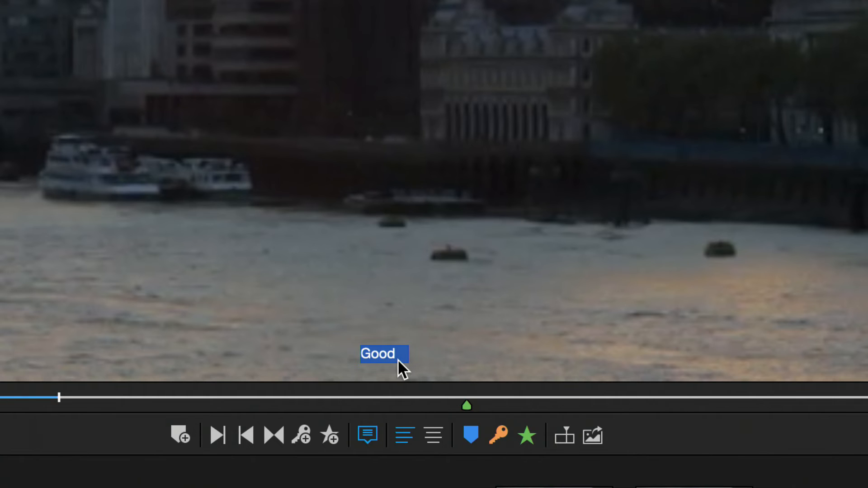
left_click_drag(502, 396, 510, 378)
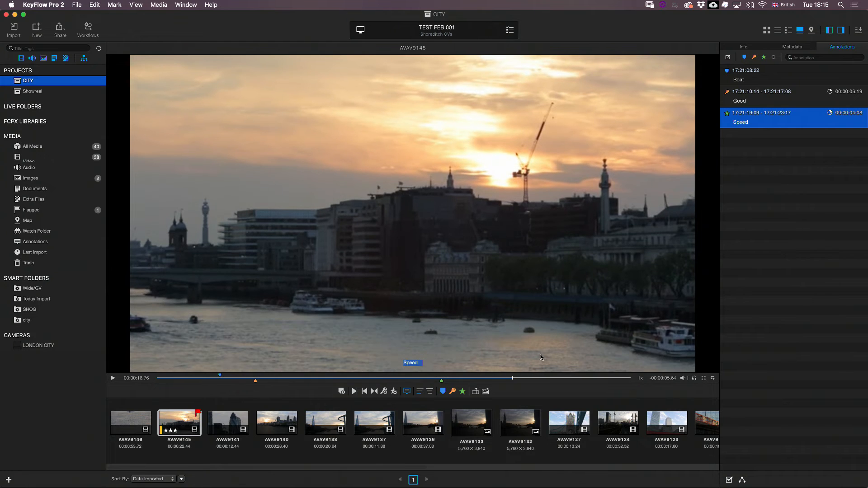
Step: Show the general info of clip AVAV9145 and scrub back toward the beginning of the clip
left_click(744, 47)
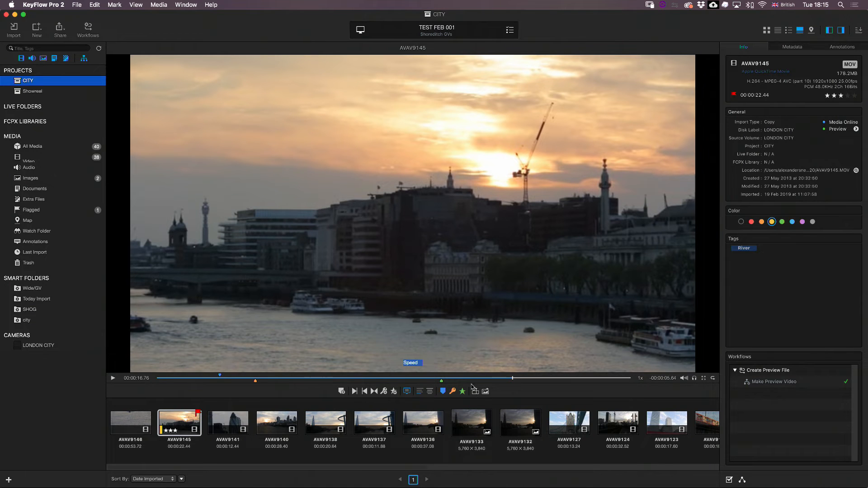
left_click_drag(482, 379, 203, 378)
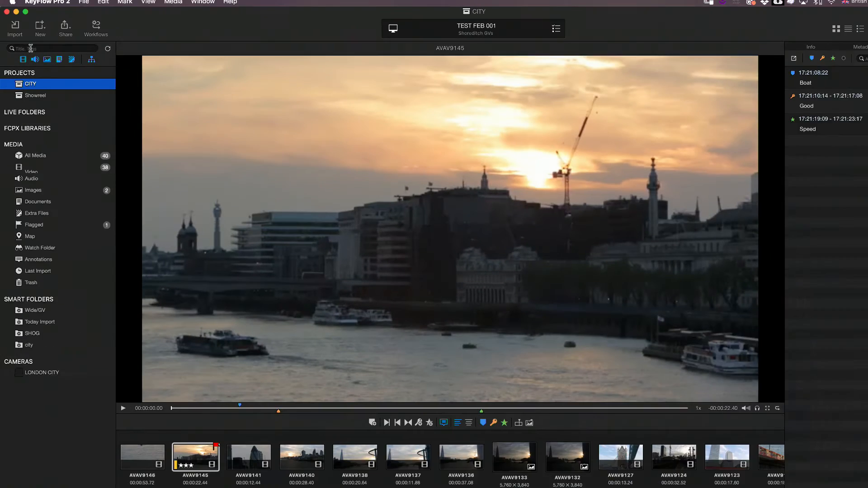
Step: Search the media for "river", play the matching clip briefly and clear the search
left_click(73, 52)
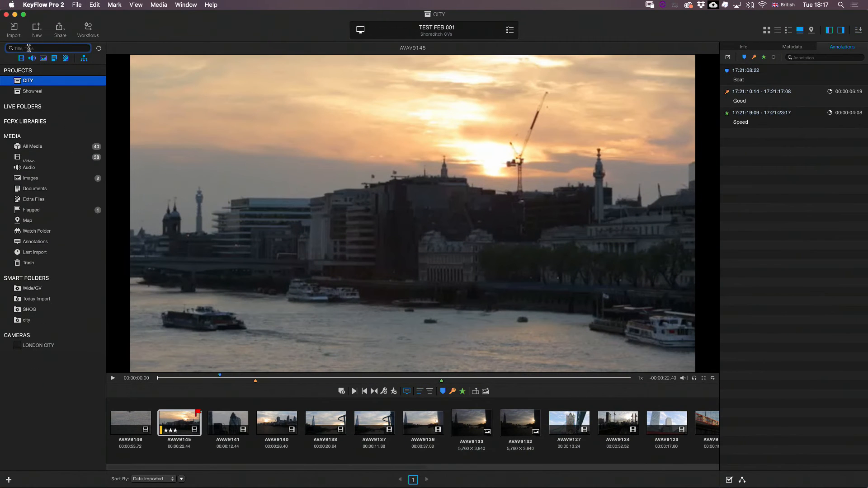
type("river")
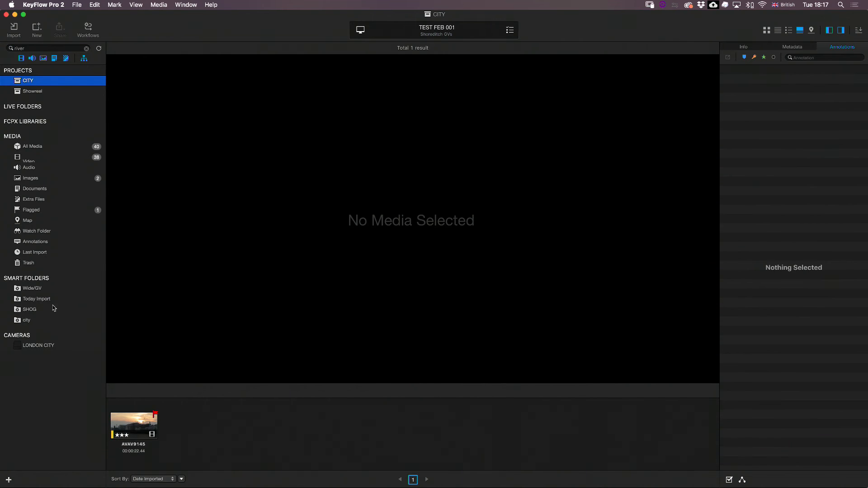
left_click(134, 424)
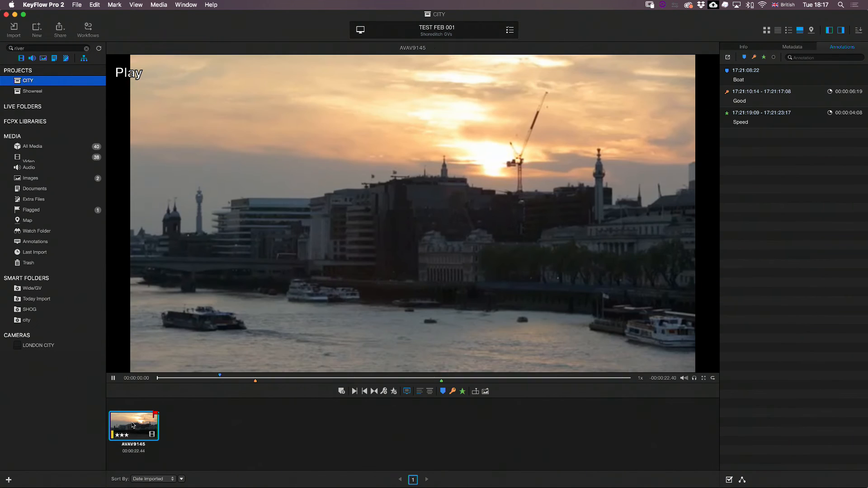
key("space")
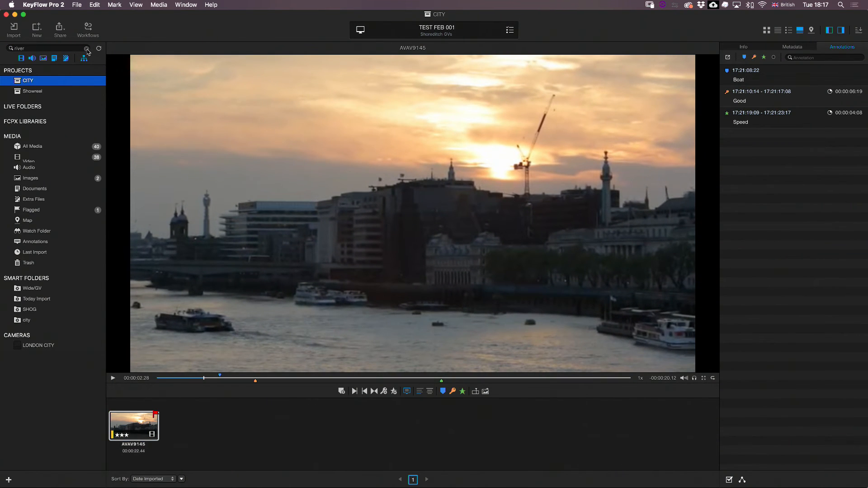
left_click(86, 49)
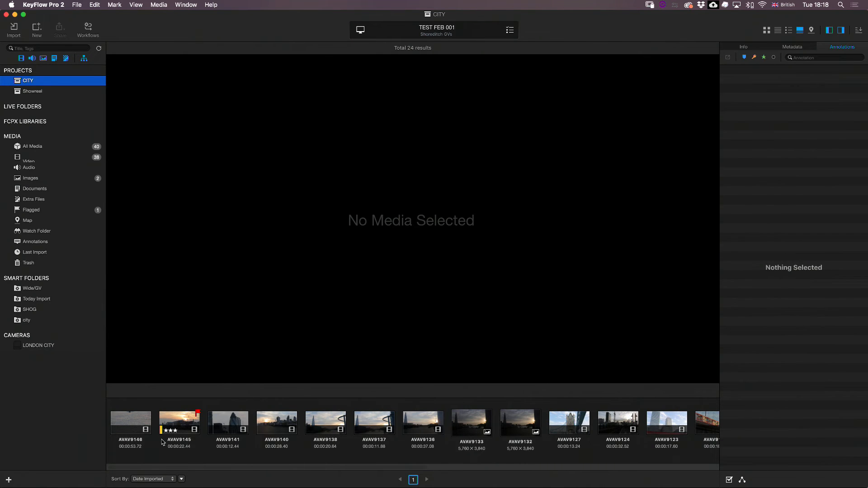
Step: Play clip AVAV9145 briefly, send its original files to Final Cut Pro X and cancel the library choice
left_click(177, 422)
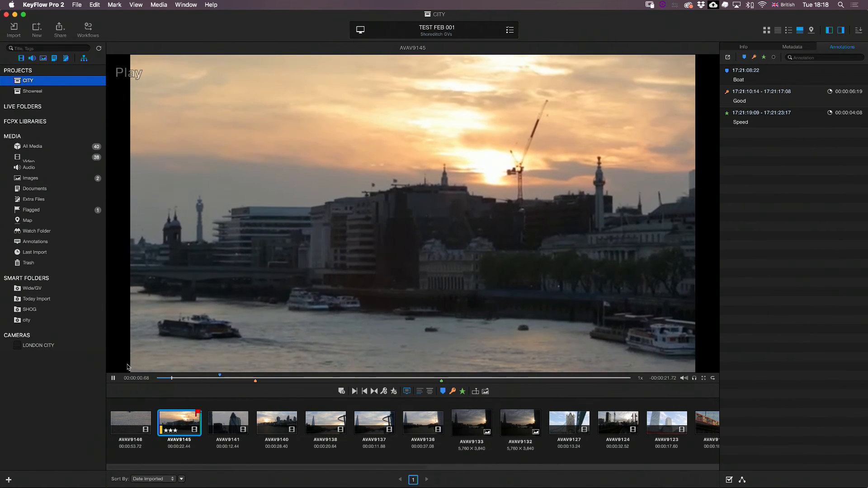
left_click(113, 378)
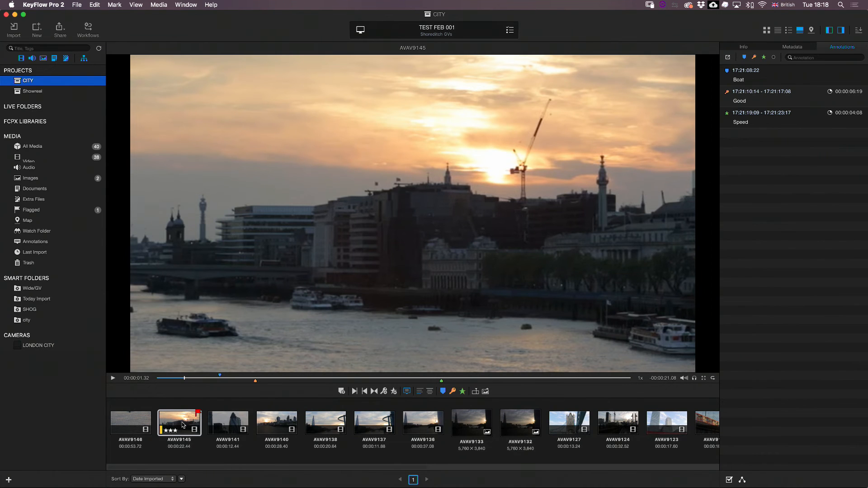
right_click(183, 425)
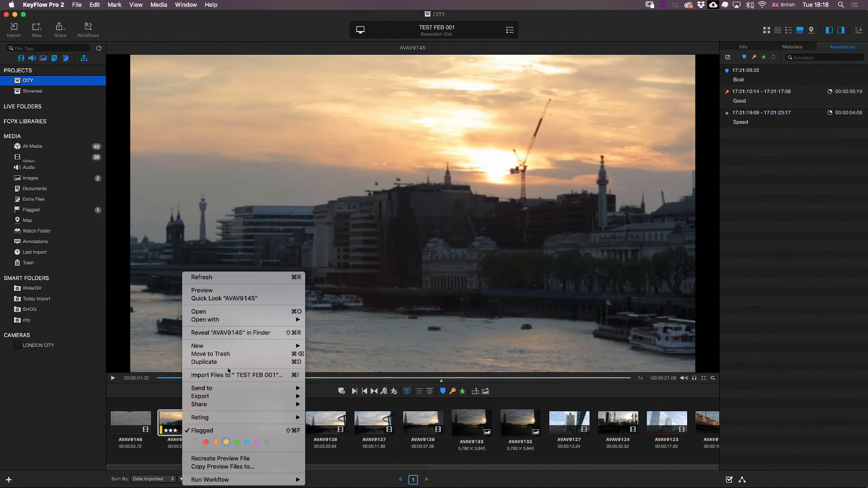
mouse_move(203, 389)
mouse_move(337, 388)
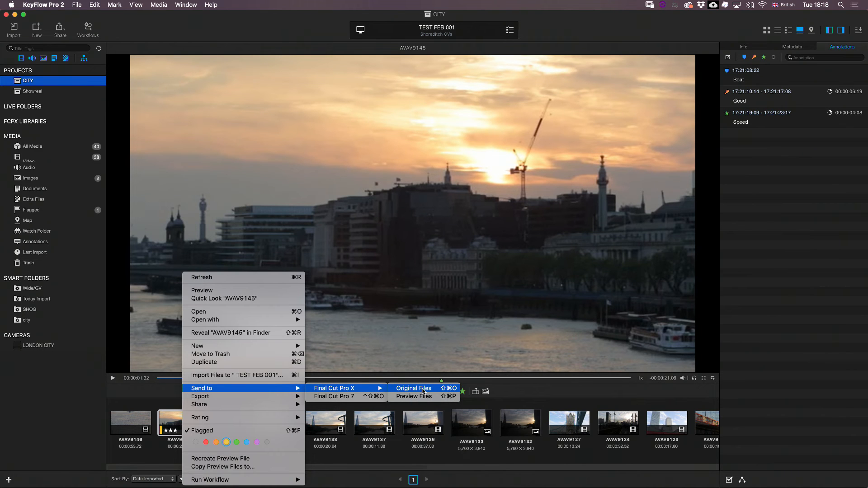
left_click(424, 391)
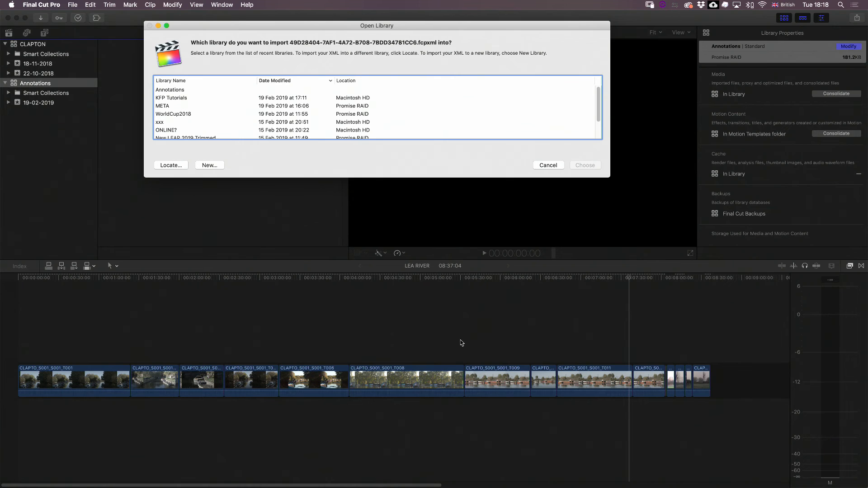
left_click(555, 166)
Step: Return to KeyFlow Pro 2, move its window aside and add clip AVAV9145 to the 19-02-2019 event of Final Cut Pro's Annotations library
key("super+Tab")
left_click_drag(189, 22, 480, 21)
left_click_drag(538, 425, 53, 106)
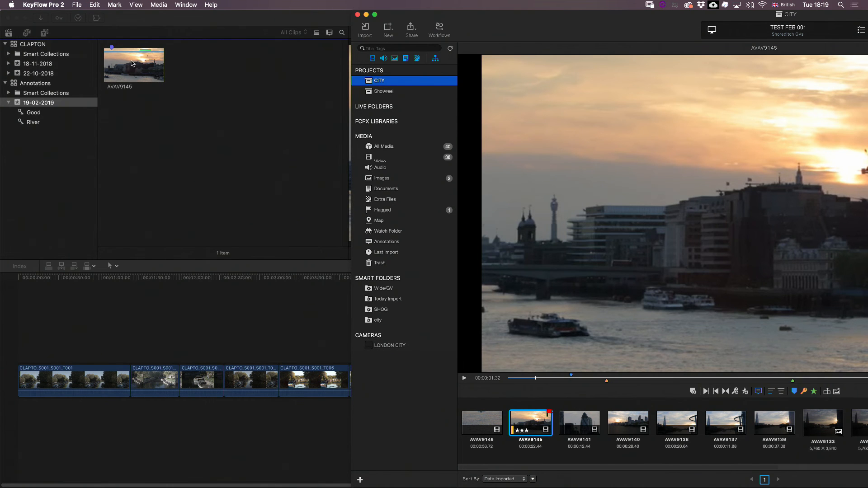
Step: Switch to Final Cut Pro, select the imported clip AVAV9145 and review the River and Good keyword collections
left_click(168, 22)
left_click(135, 62)
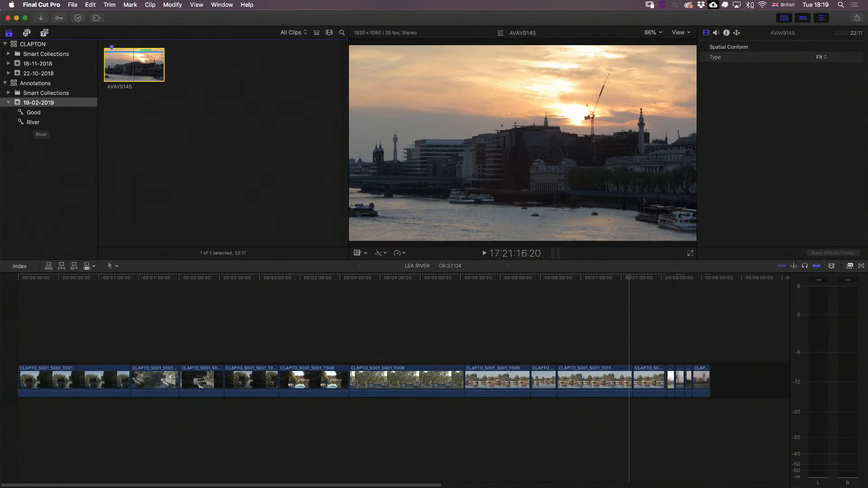
left_click(71, 129)
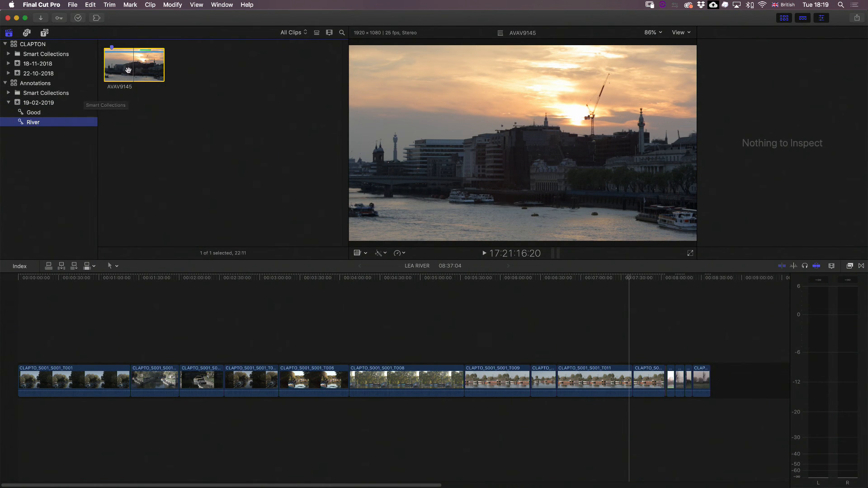
left_click(40, 114)
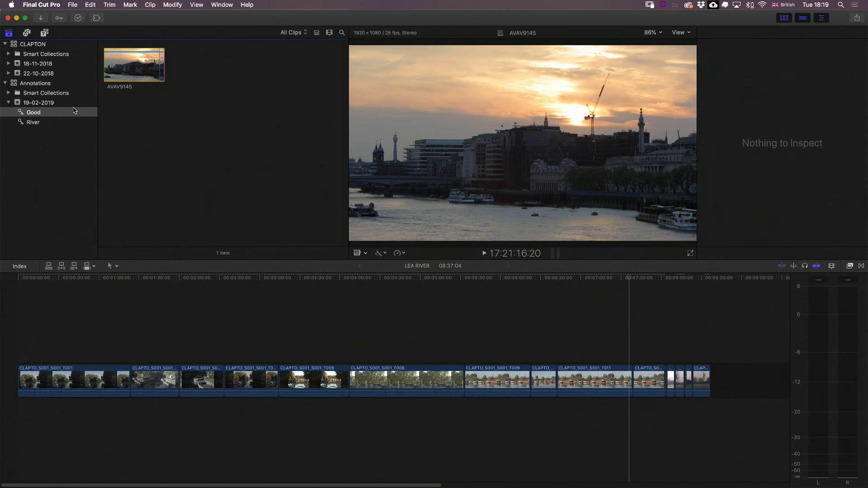
left_click(25, 123)
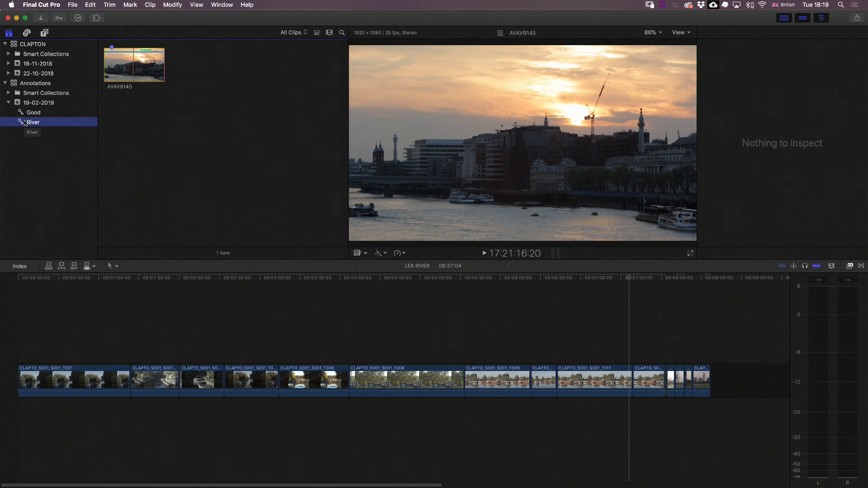
left_click(34, 113)
left_click(131, 71)
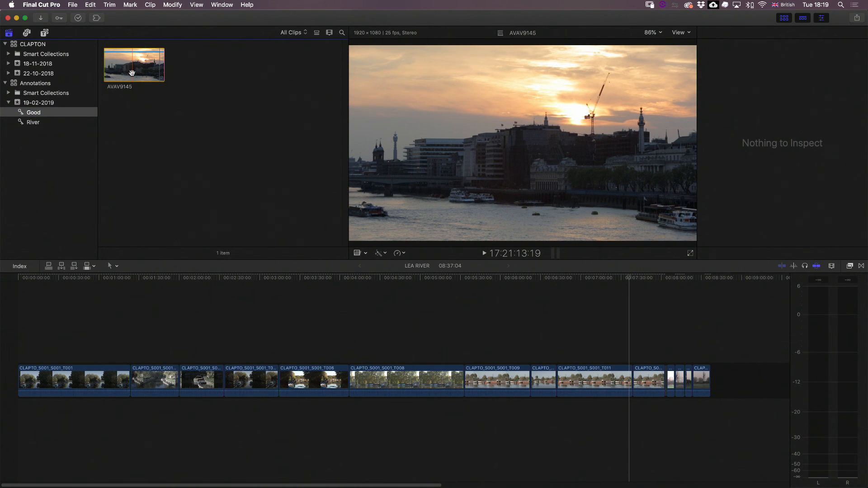
Step: Filter the 19-02-2019 event to Favorites, check the start of the favorite range and restore the All Clips view
left_click(32, 103)
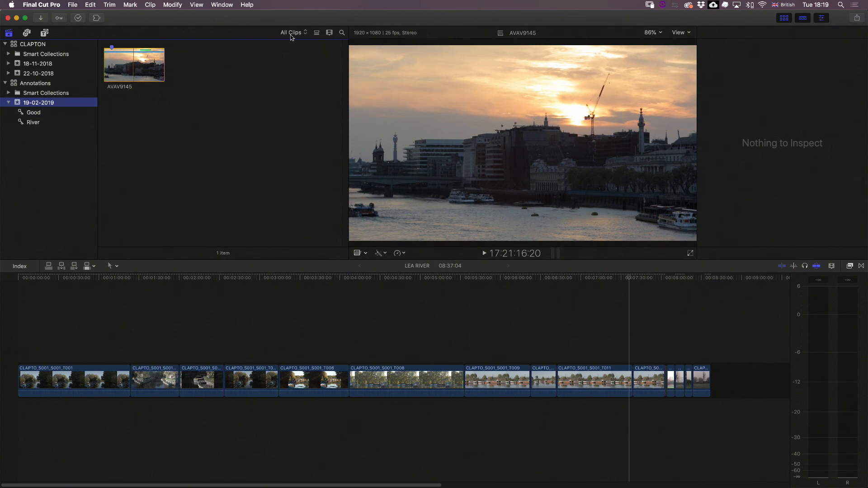
left_click(307, 33)
left_click(294, 55)
left_click(111, 56)
left_click(292, 32)
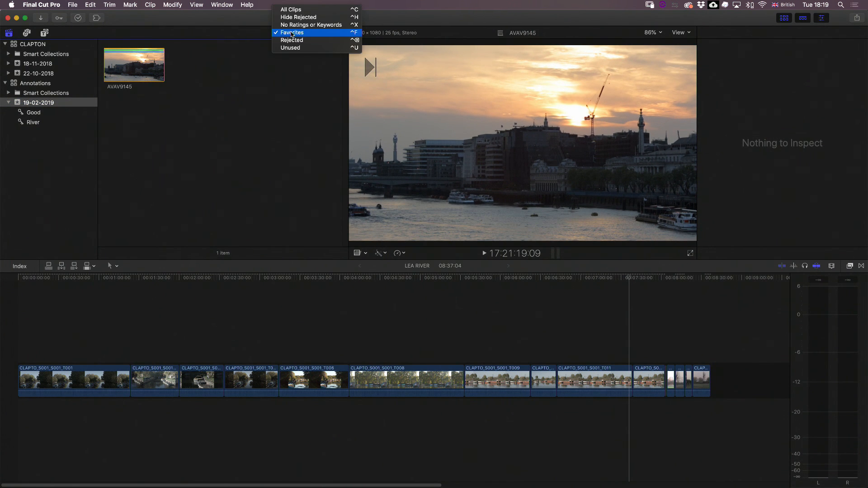
left_click(301, 10)
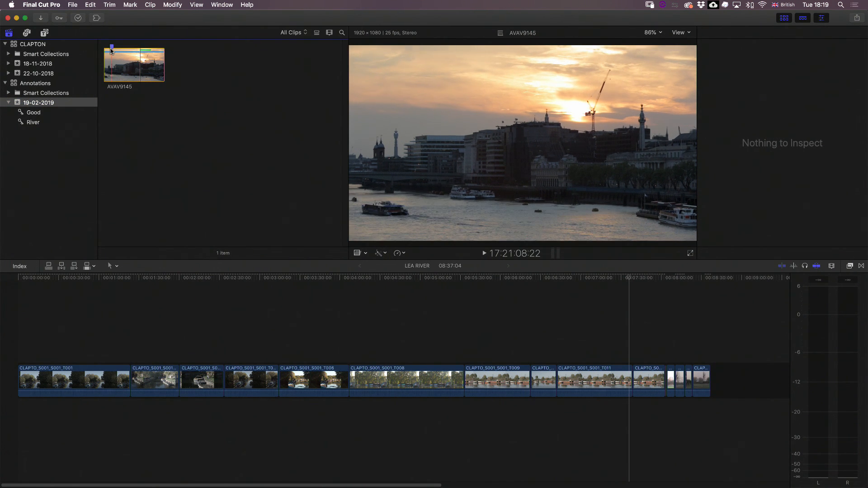